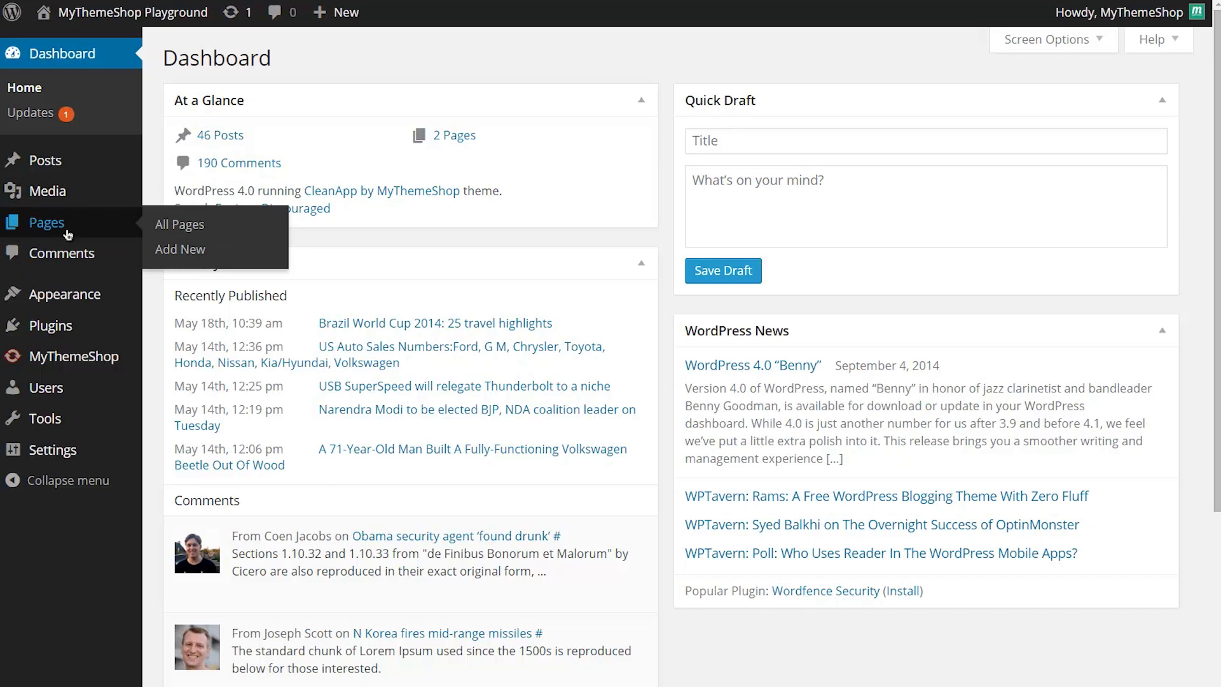
# Open Sample Page from the Pages list, add a blank line after its first paragraph, and open the shortcode panel.
pyautogui.click(66, 220)
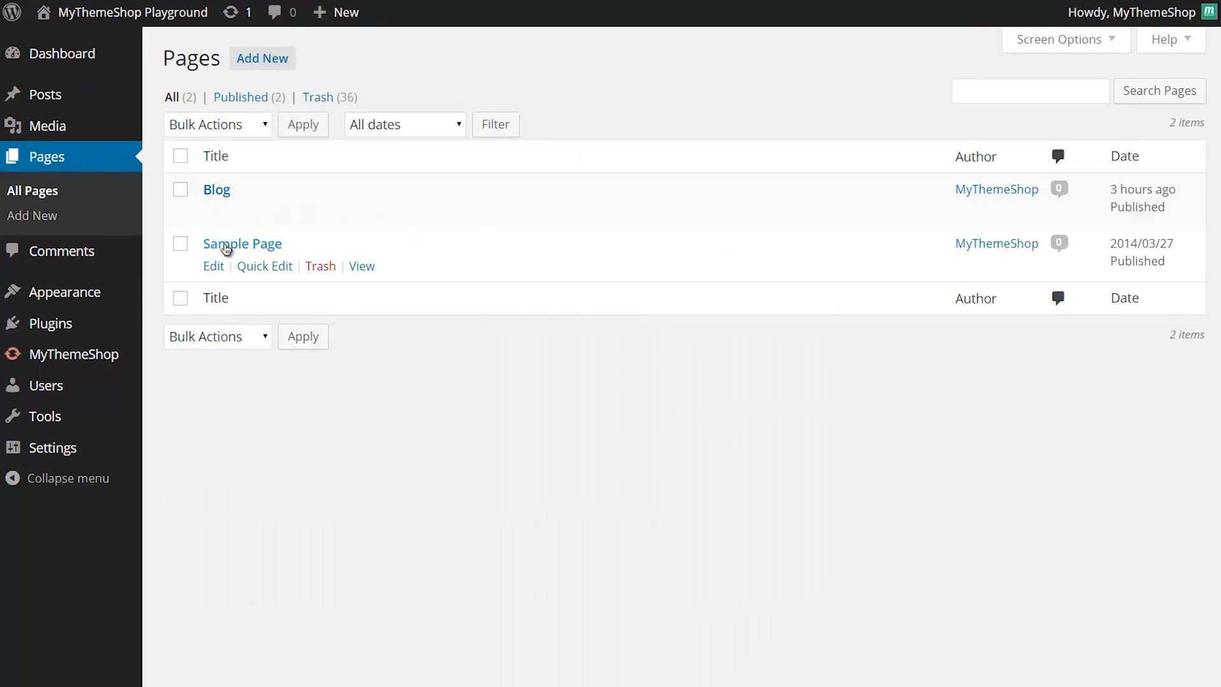
pyautogui.click(225, 249)
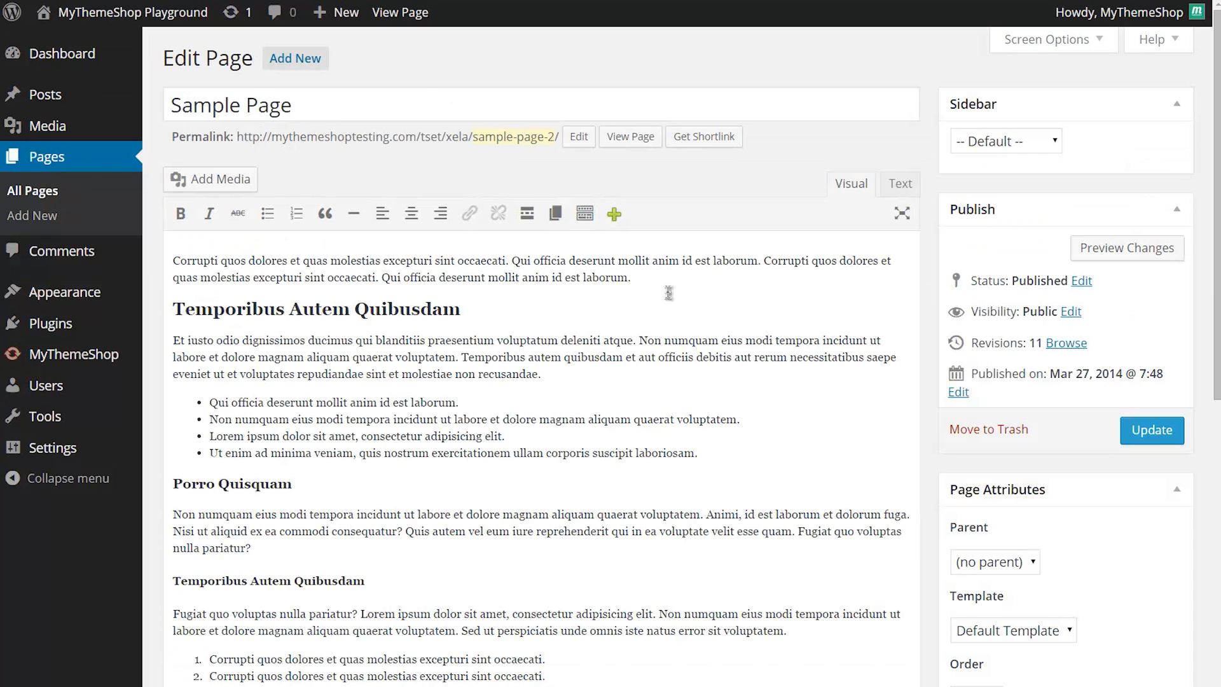
pyautogui.click(680, 268)
pyautogui.press('Return')
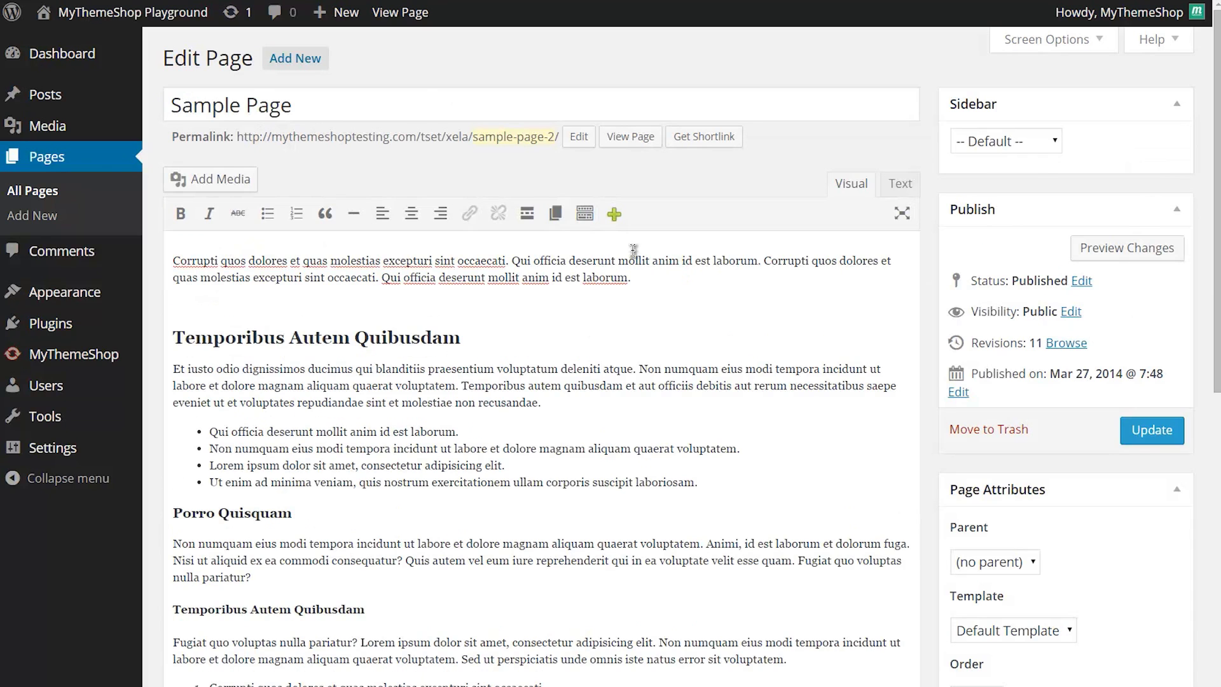
pyautogui.click(614, 218)
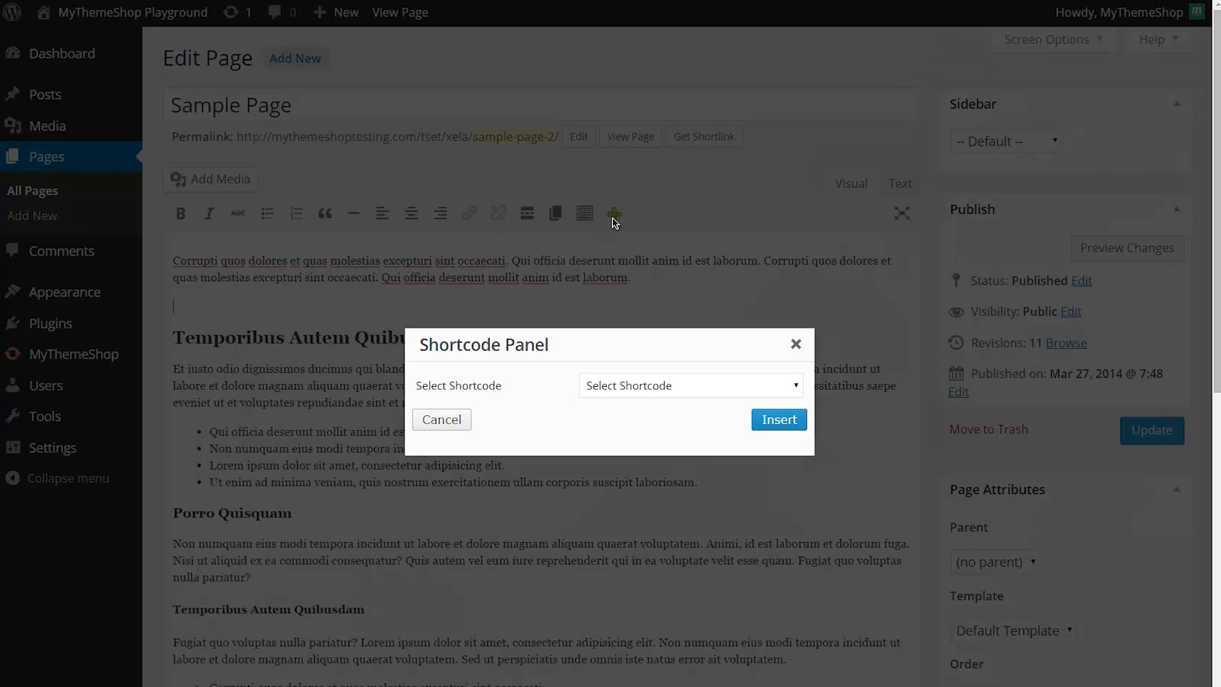
# Insert a Red Button shortcode with content 'Button Text' and url '#'.
pyautogui.click(627, 386)
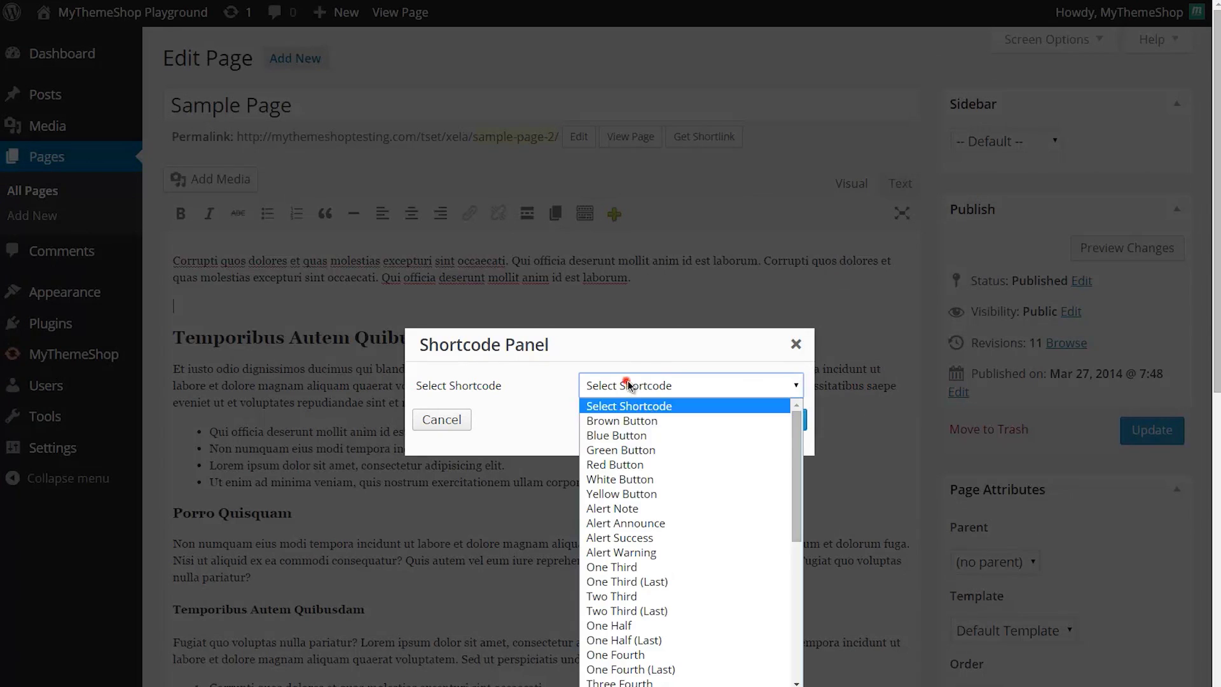
pyautogui.click(634, 470)
pyautogui.click(623, 440)
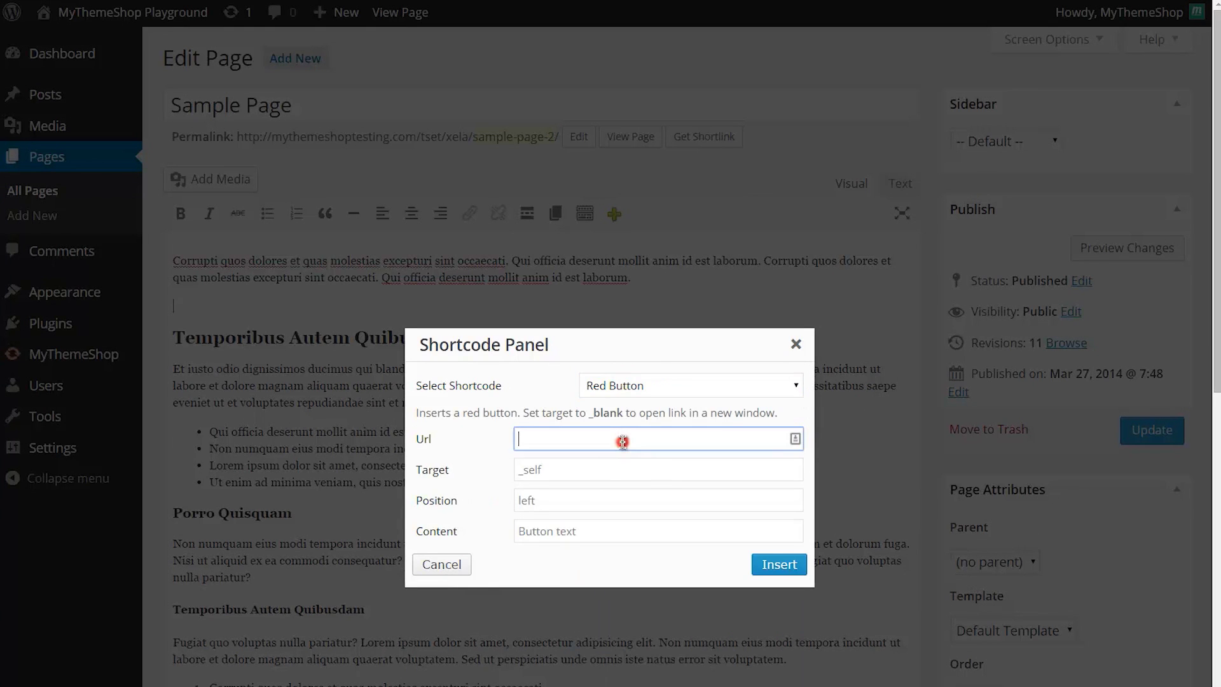
pyautogui.click(562, 530)
pyautogui.write('But')
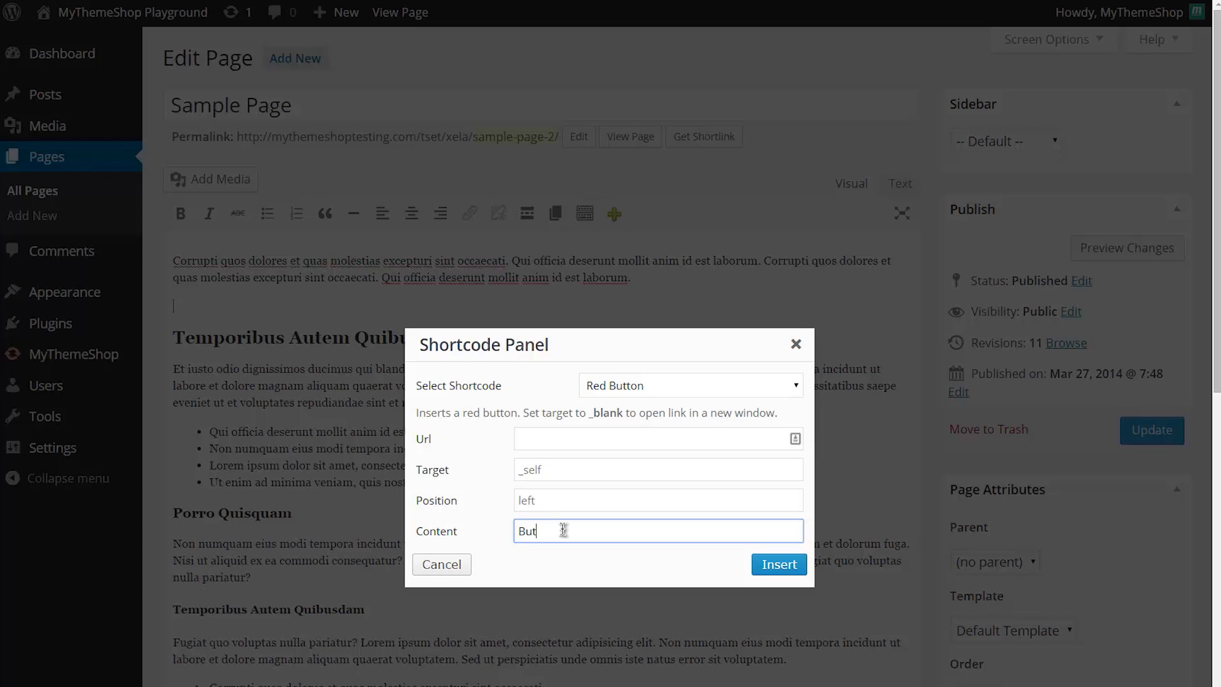
pyautogui.write('ton Text')
pyautogui.click(575, 440)
pyautogui.write('#')
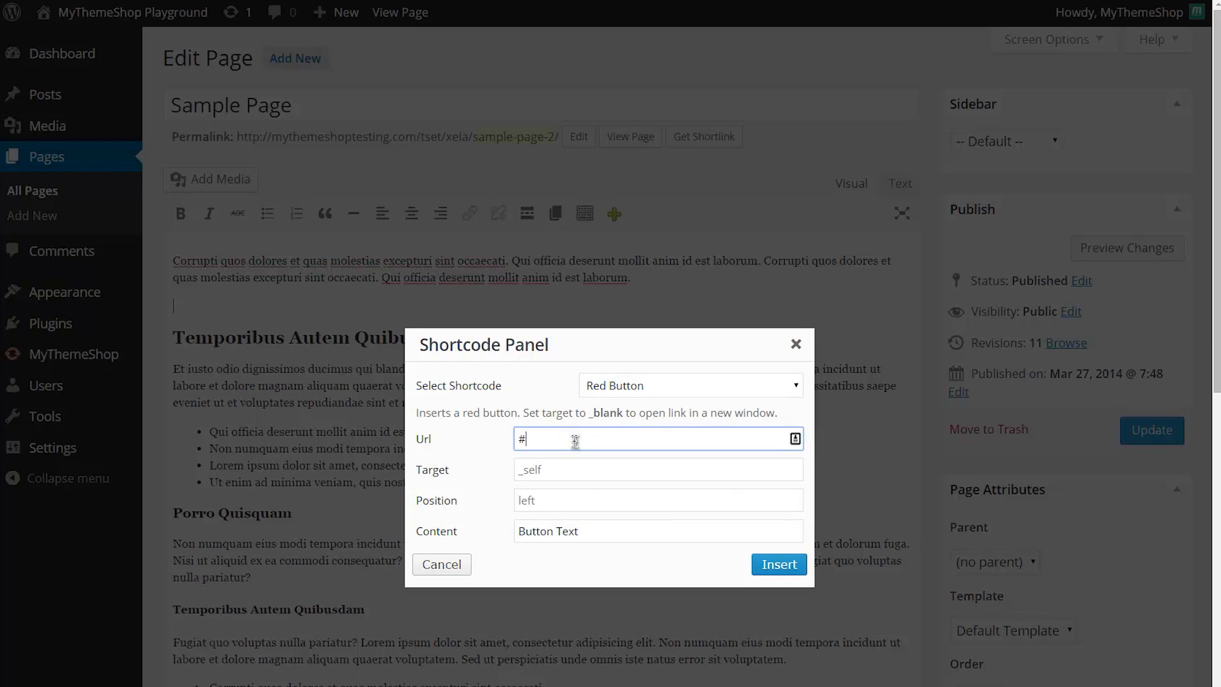
pyautogui.click(777, 565)
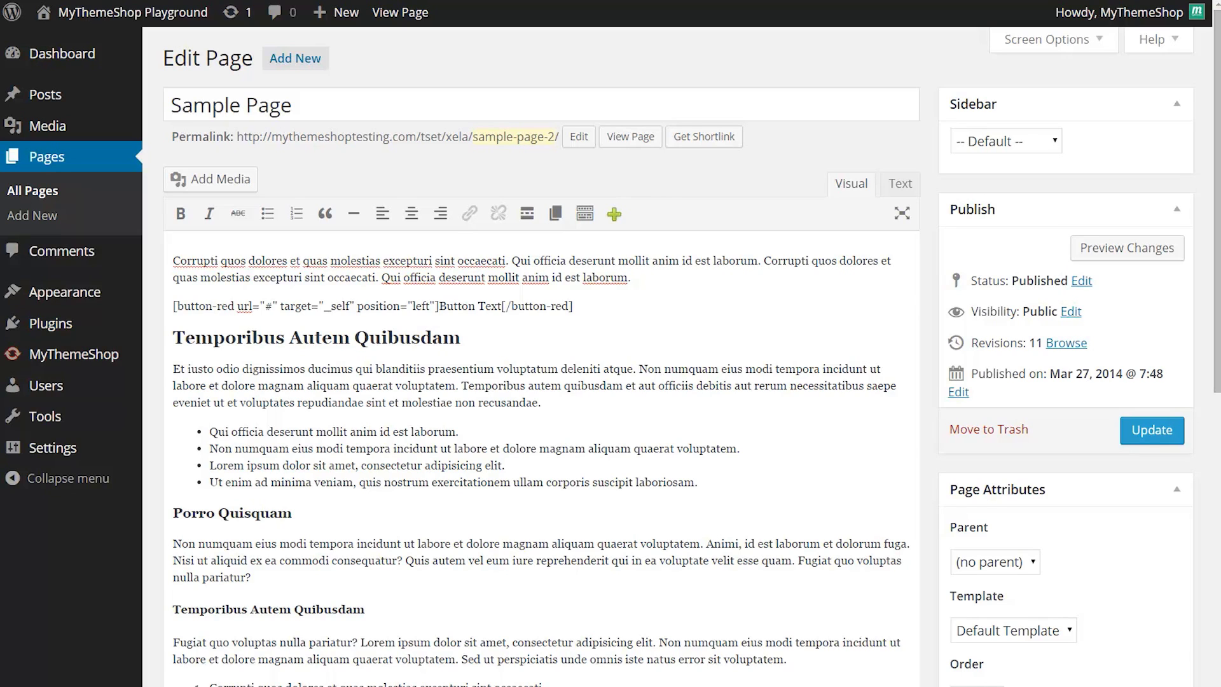
pyautogui.click(280, 299)
pyautogui.click(322, 180)
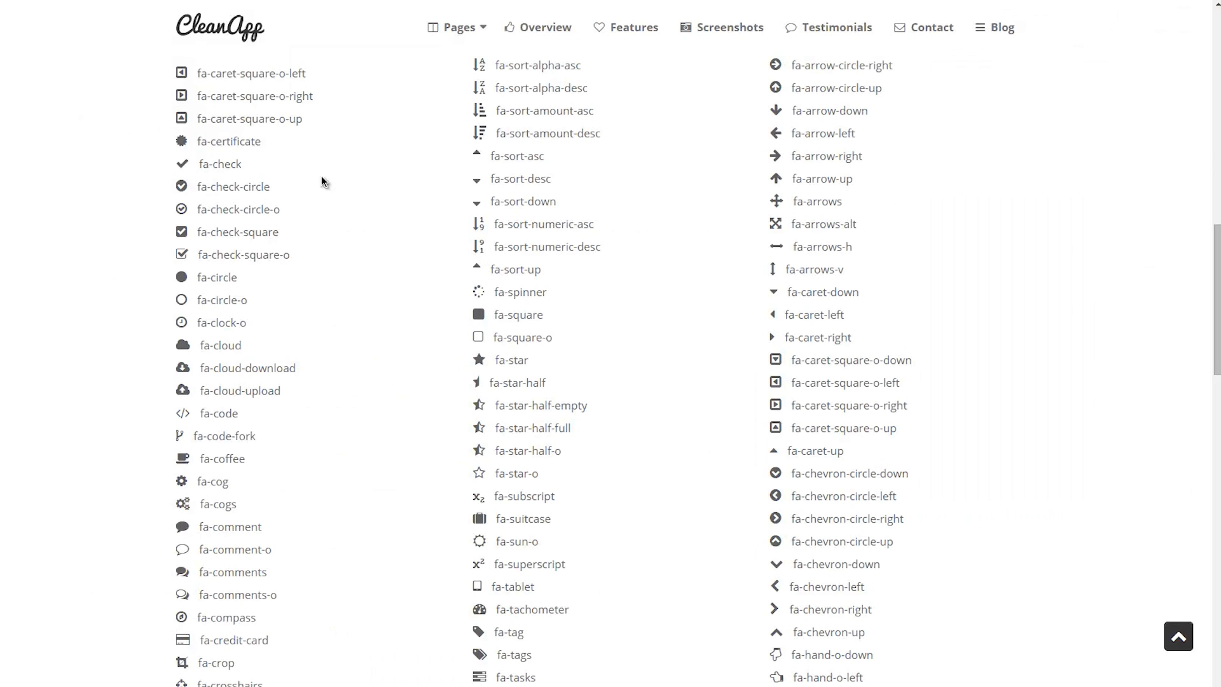
pyautogui.scroll(15, 327, 171)
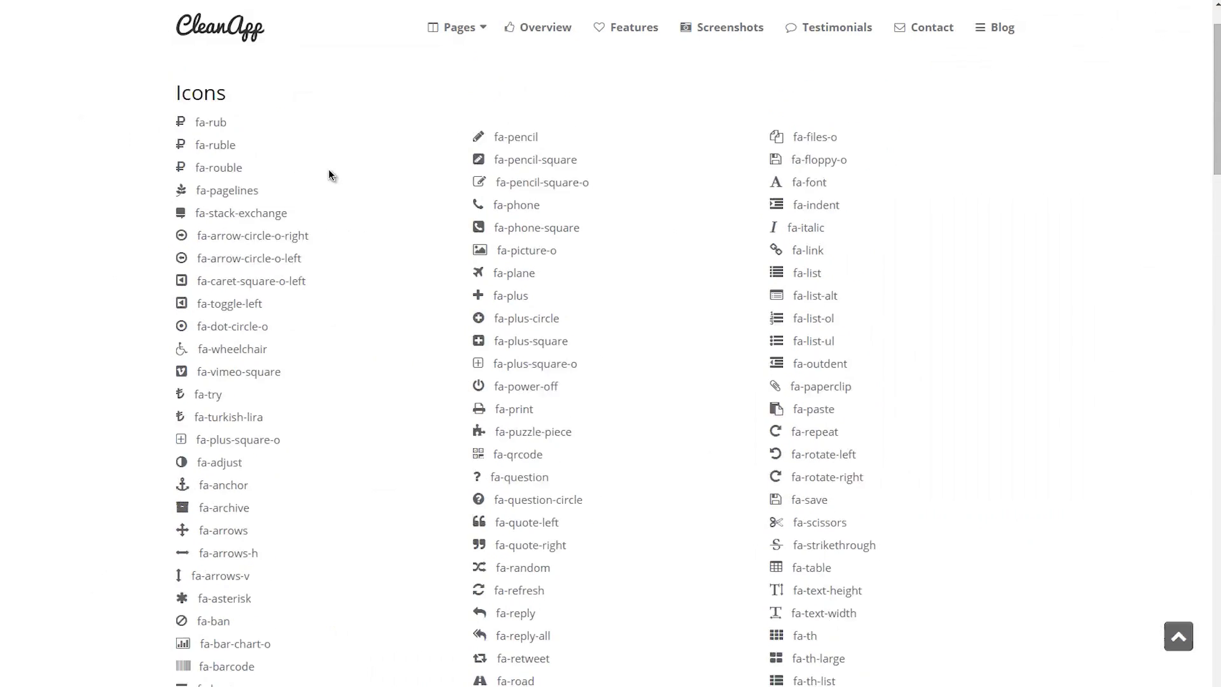
pyautogui.scroll(-20, 191, 194)
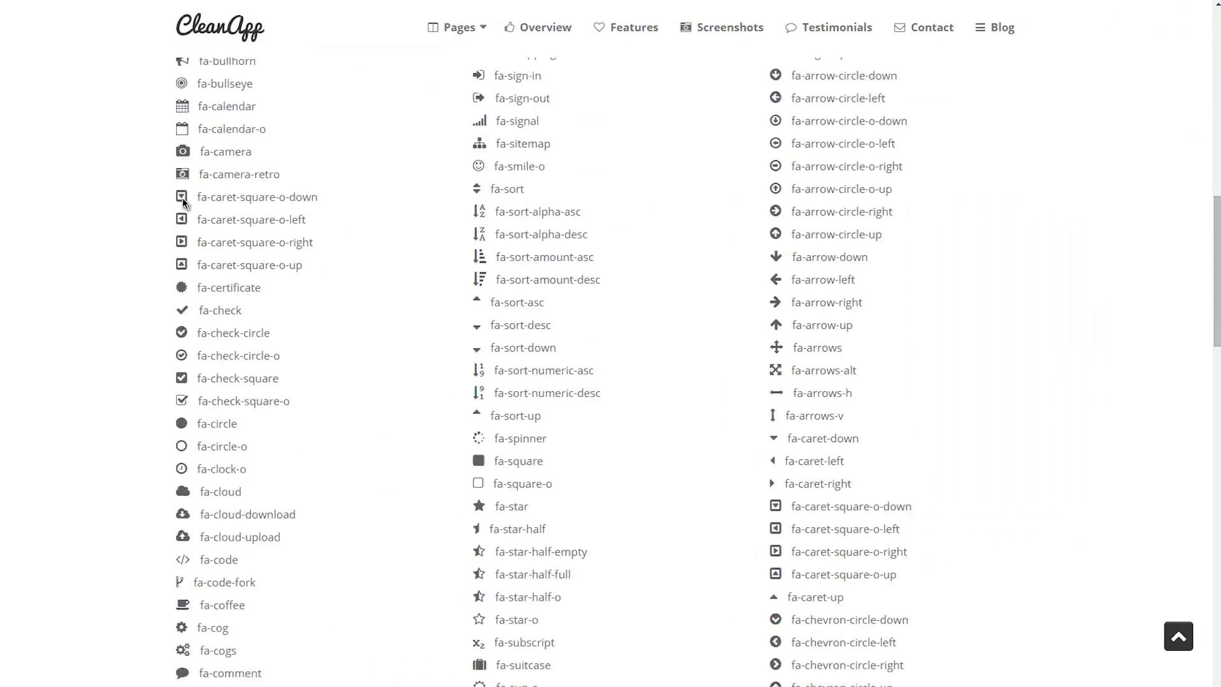
pyautogui.scroll(-20, 182, 202)
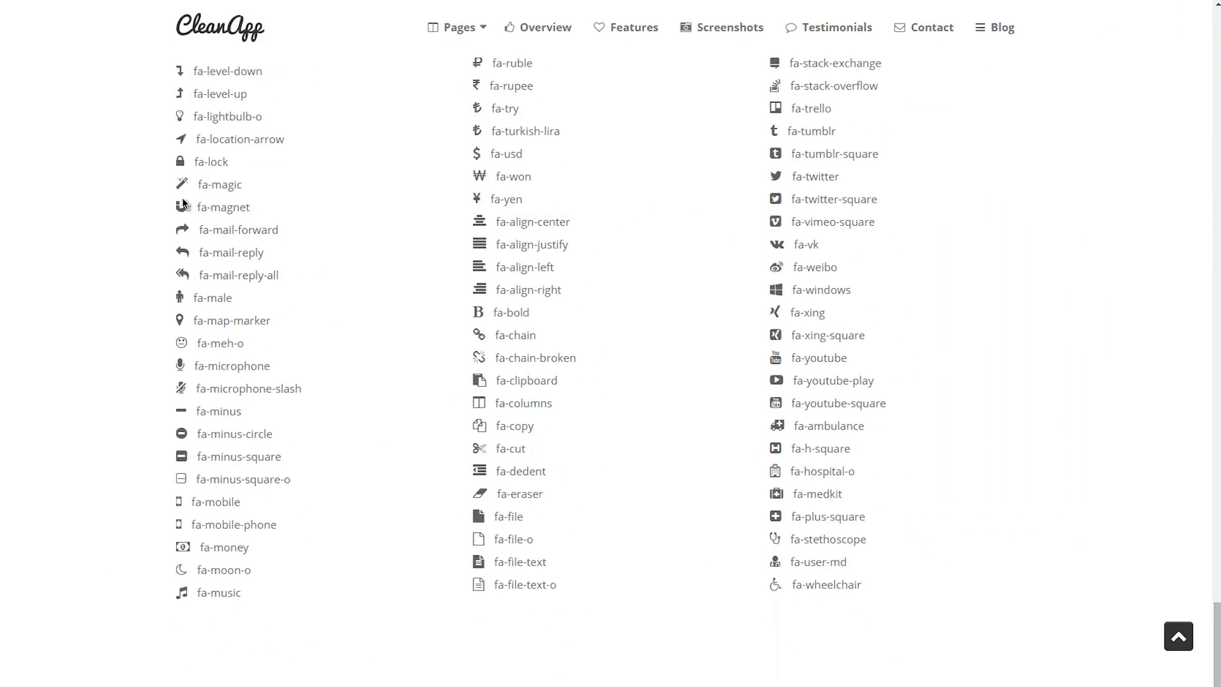
pyautogui.scroll(20, 210, 302)
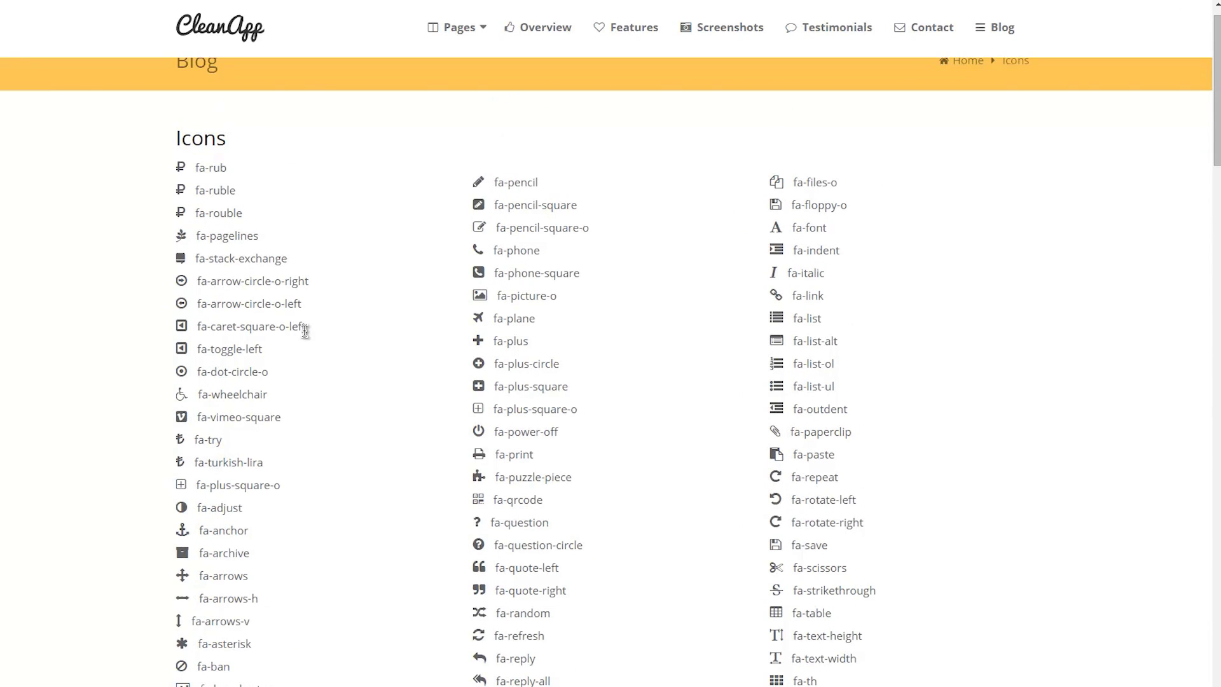
pyautogui.scroll(1, 487, 309)
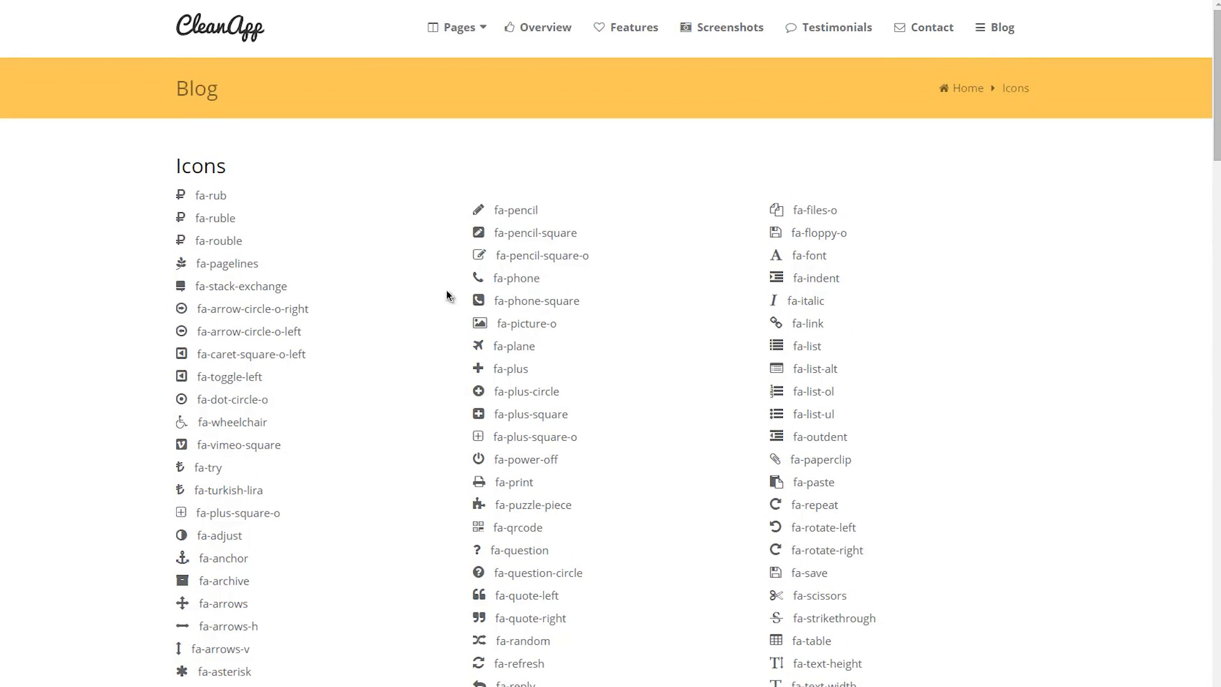
pyautogui.scroll(-2, 437, 261)
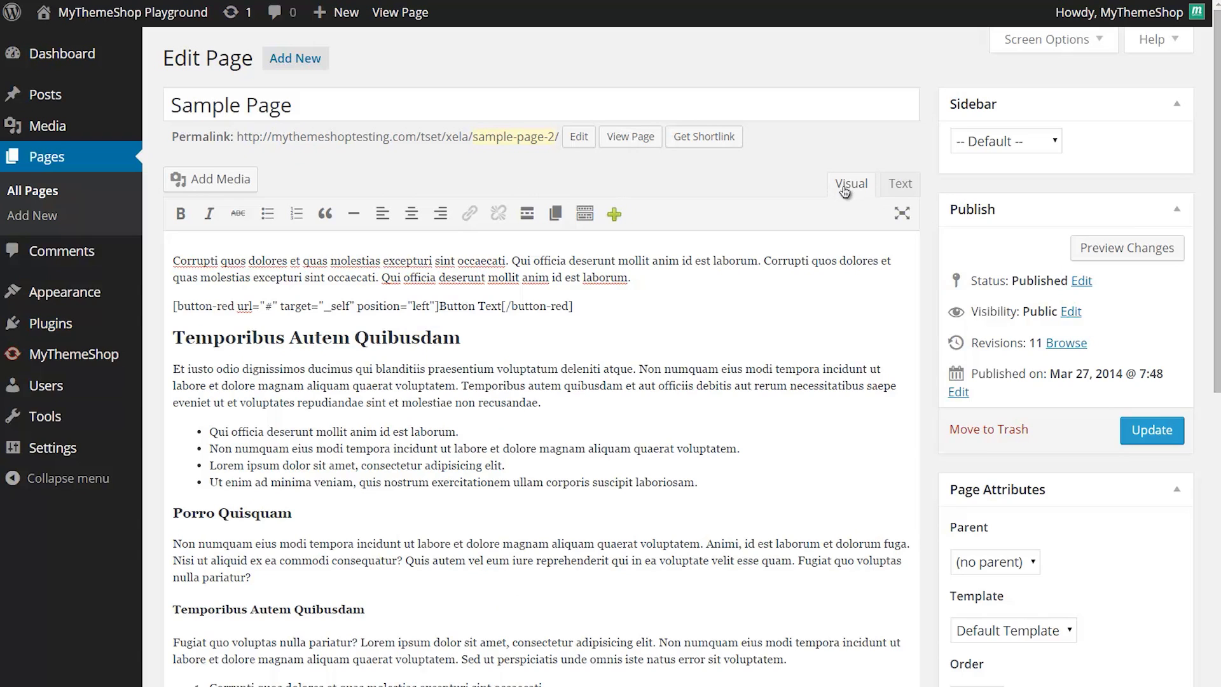
# In the Text view, add <i class="fa fa-question-circle"></i> before Button Text in the [button-red] shortcode.
pyautogui.click(900, 188)
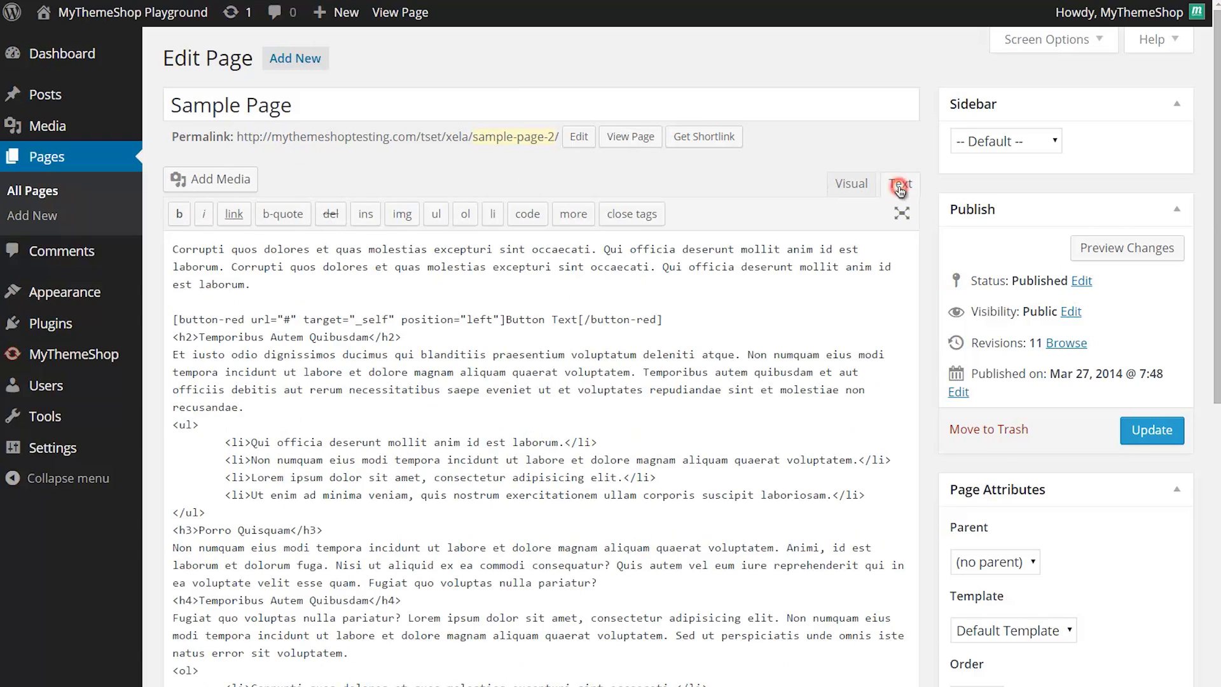
pyautogui.click(507, 323)
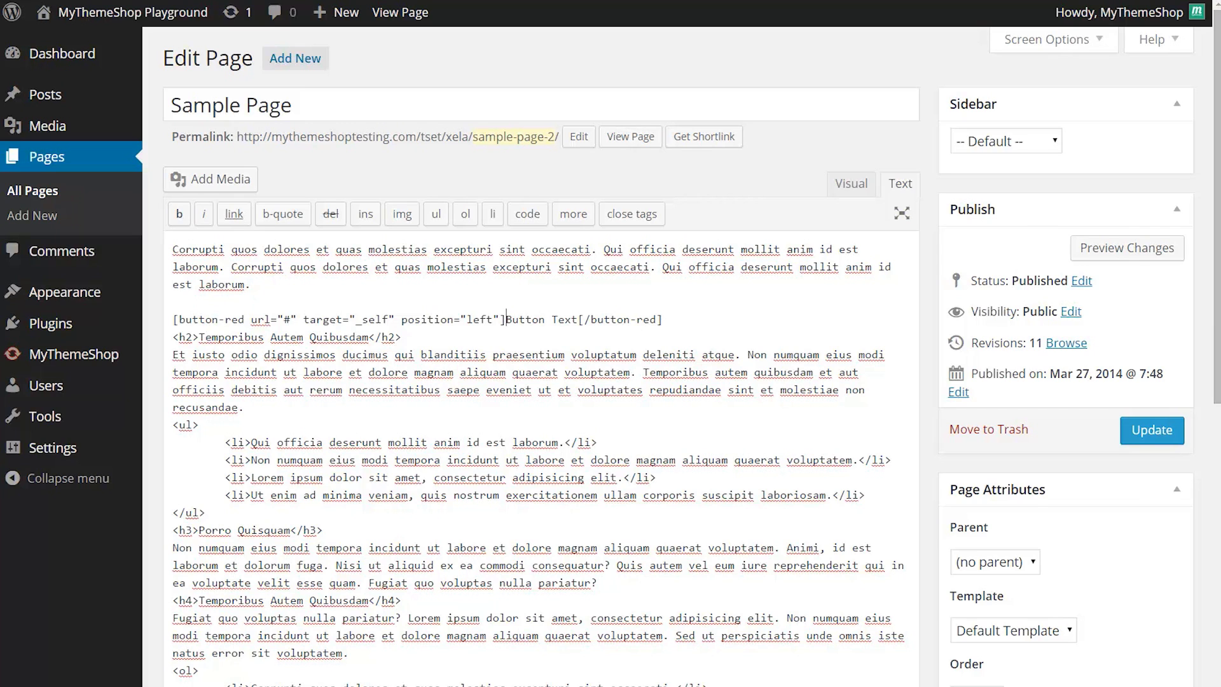
pyautogui.write('<i ')
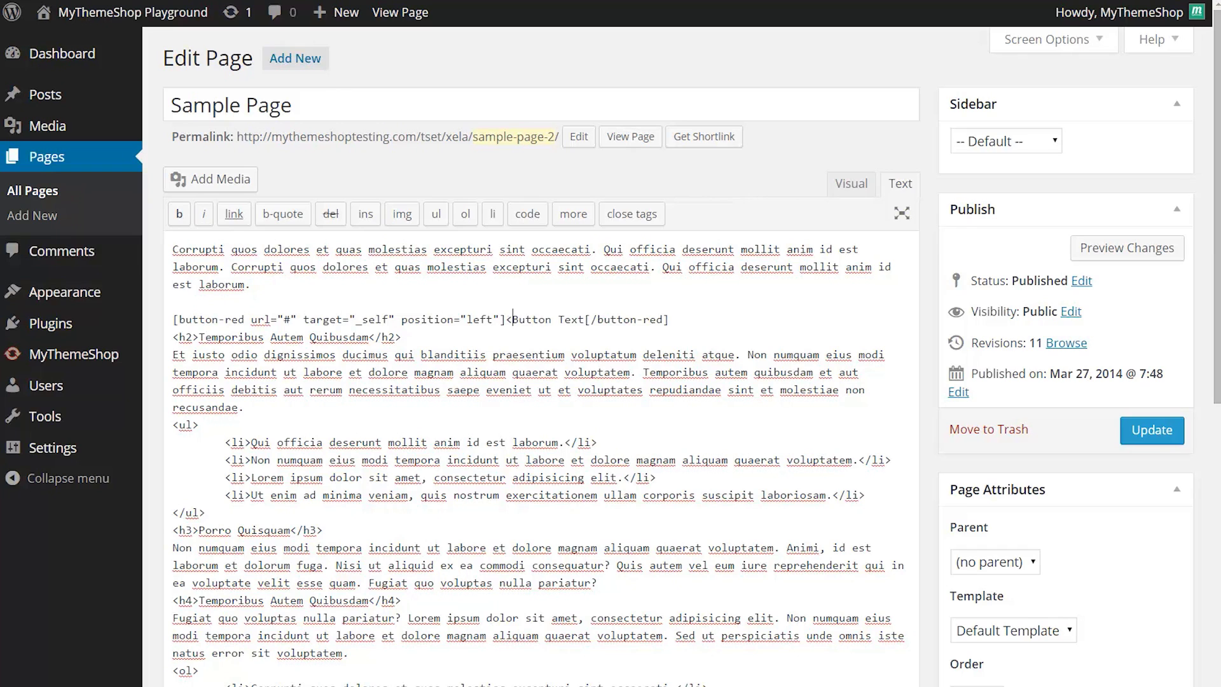
pyautogui.write('class')
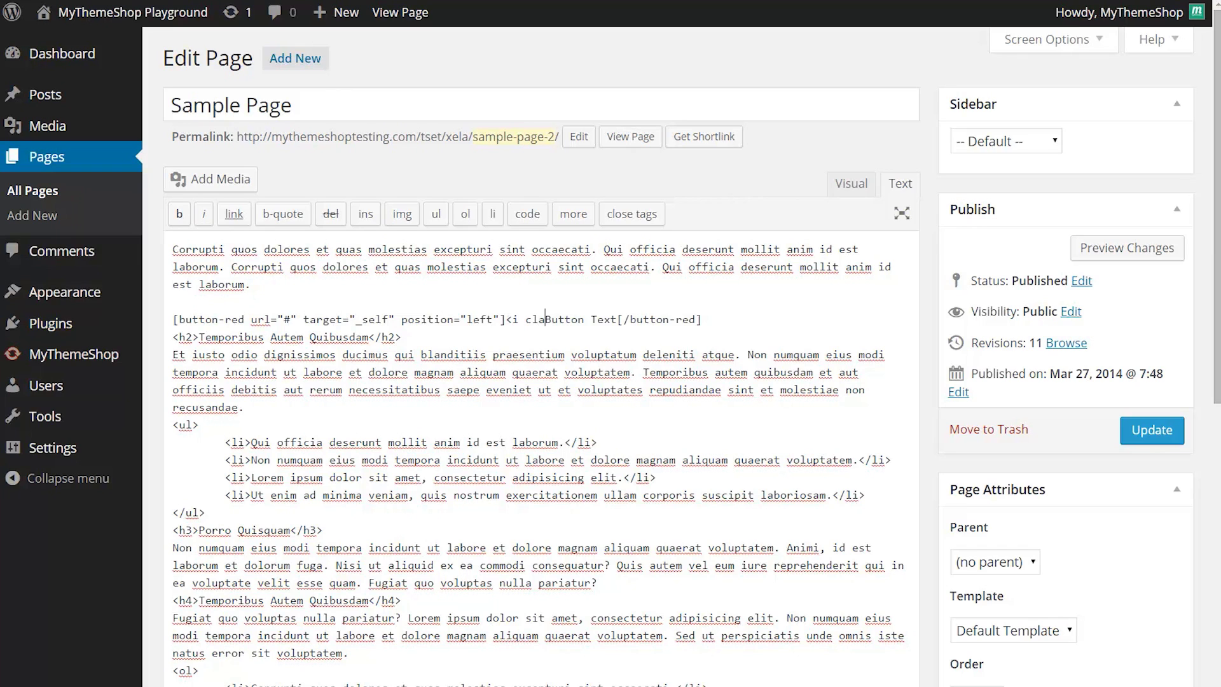
pyautogui.write('="')
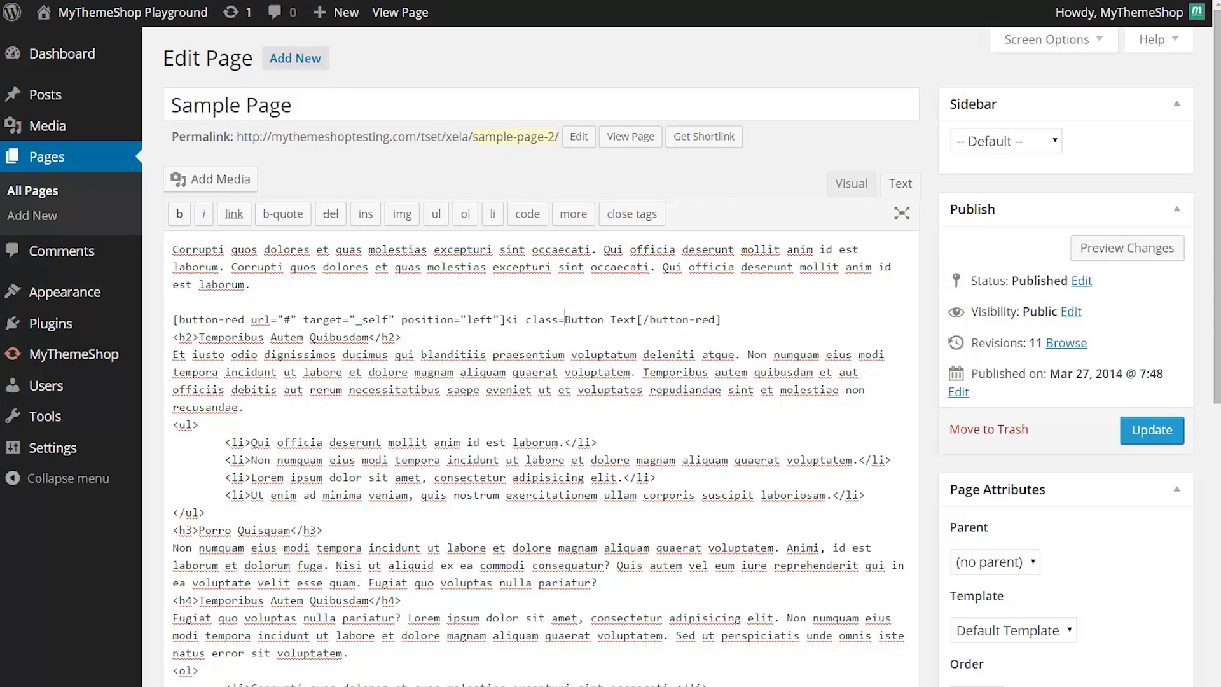
pyautogui.write('"')
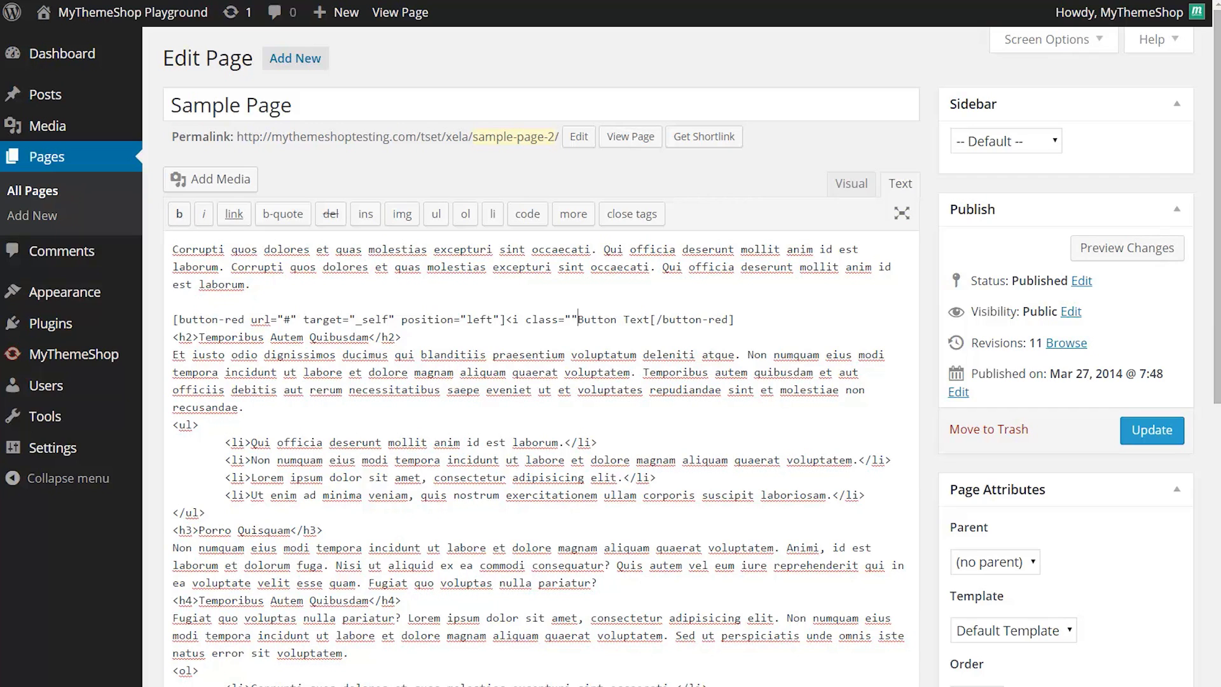
pyautogui.press('Left')
pyautogui.write('fa')
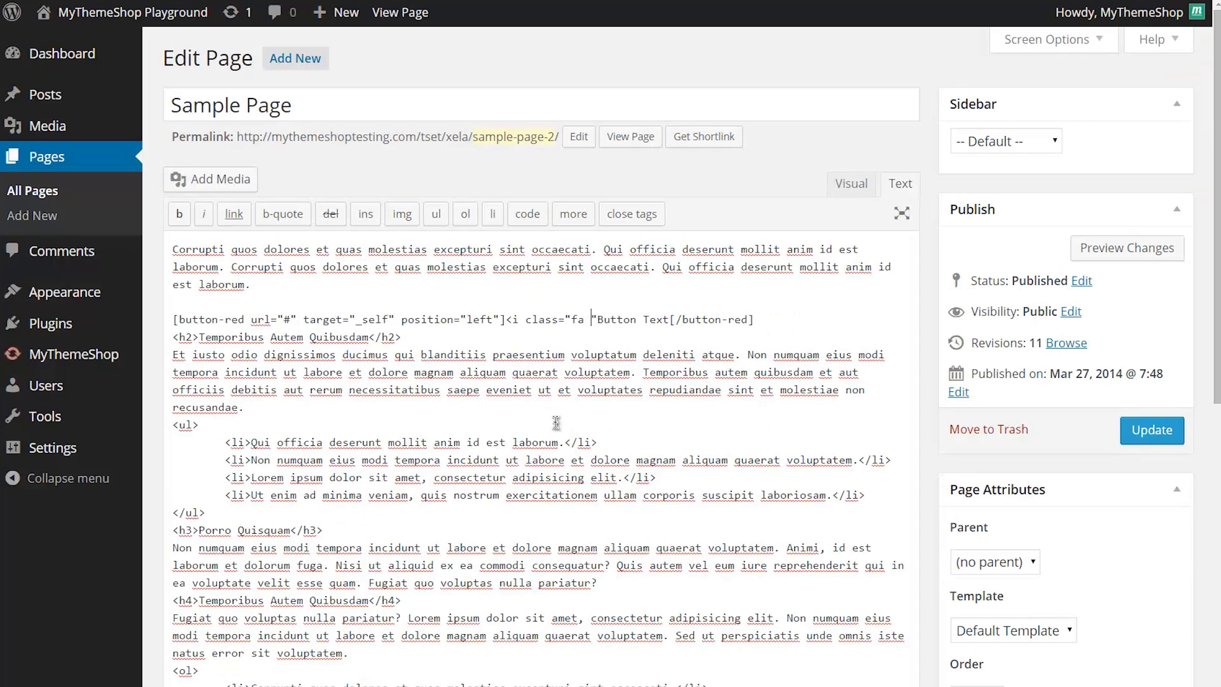
pyautogui.write('fa-')
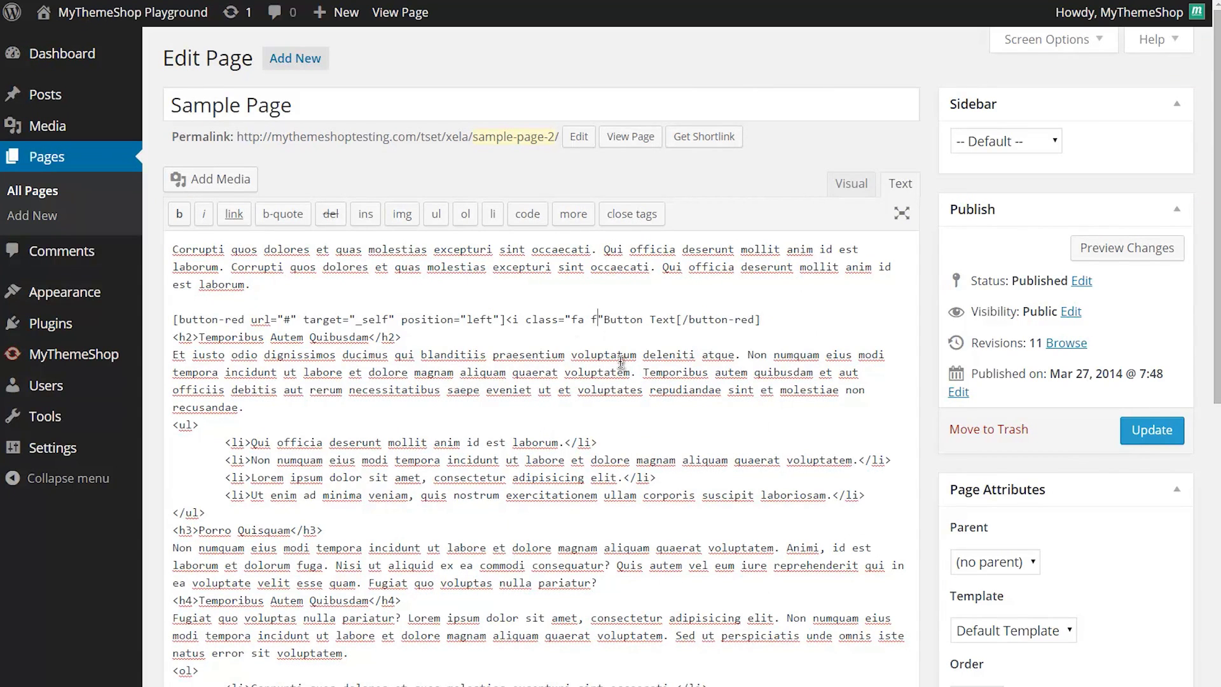
pyautogui.write('question-circl')
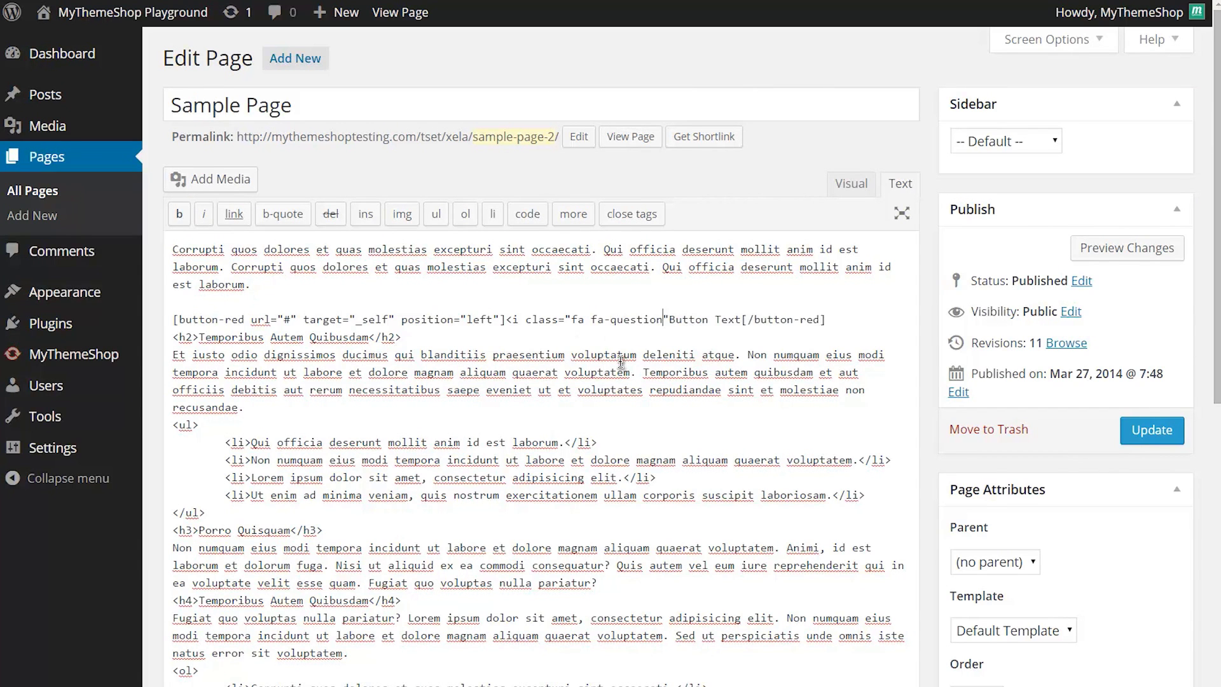
pyautogui.write('e"')
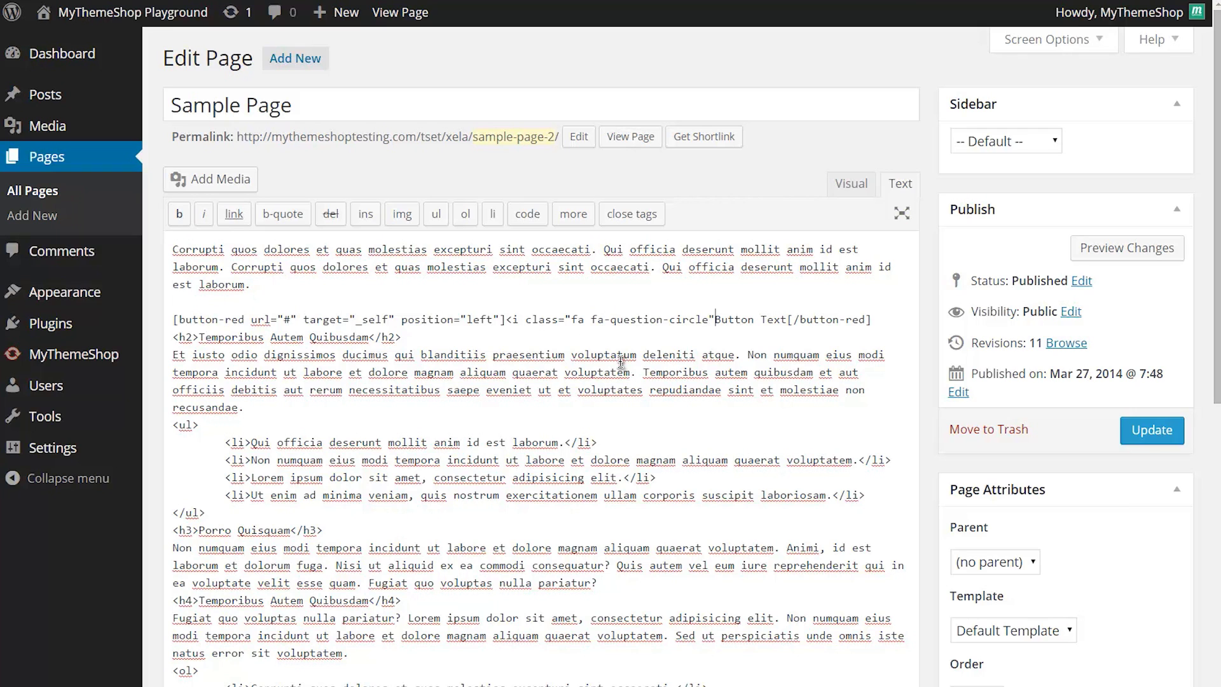
pyautogui.write('>')
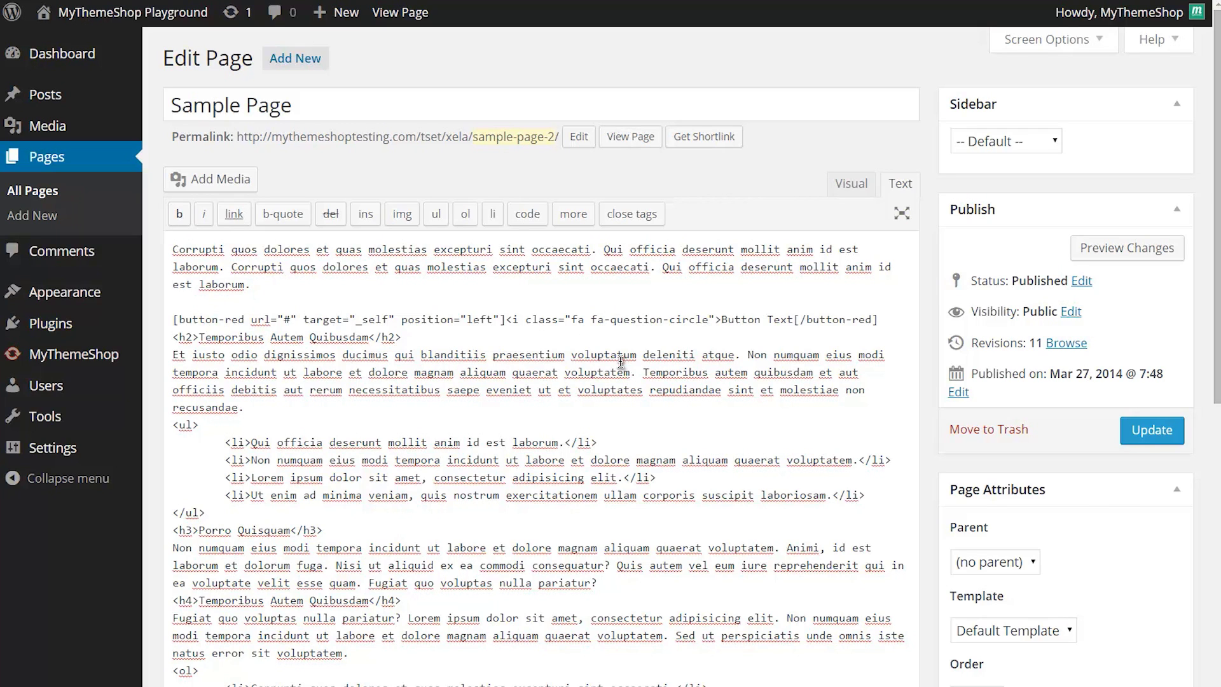
pyautogui.write('<')
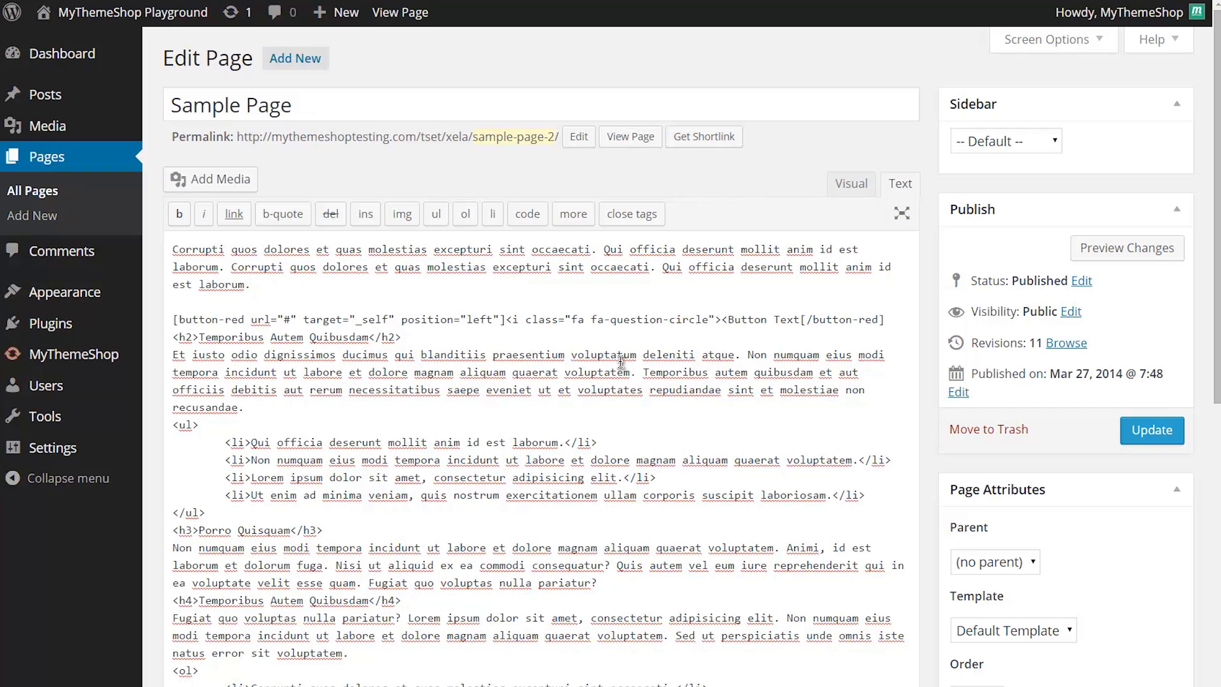
pyautogui.write('/')
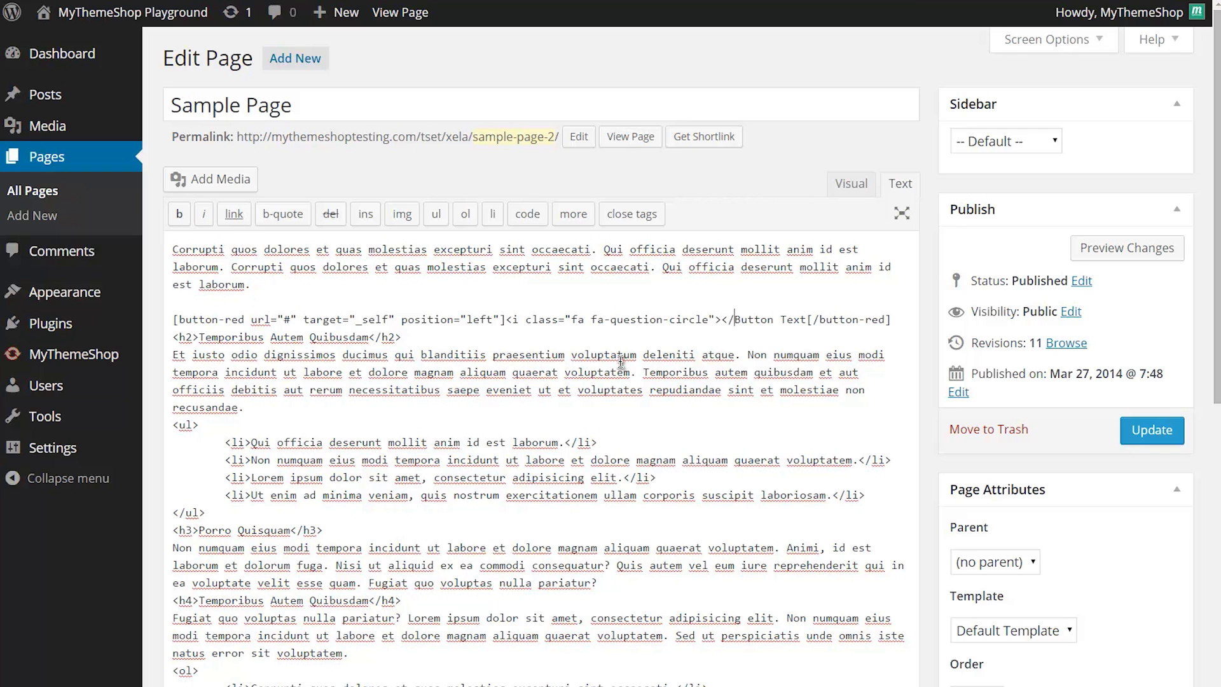
pyautogui.write('i>')
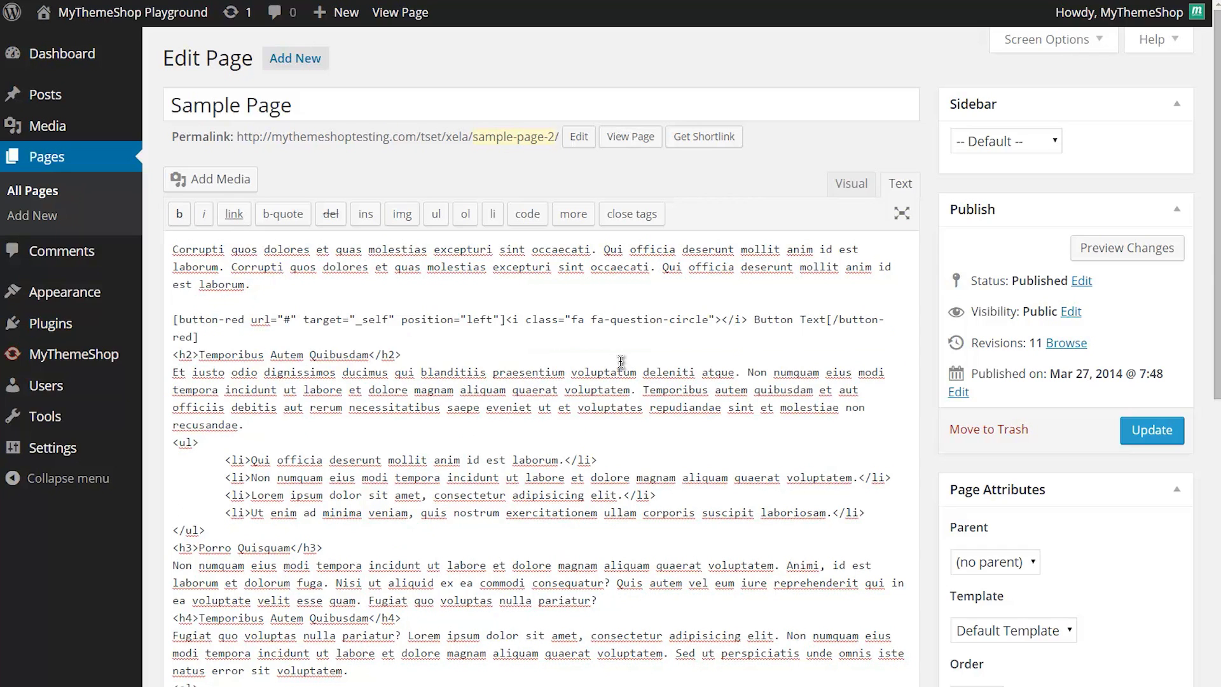
# Update Sample Page and view the published page to check the question-circle icon button.
pyautogui.click(507, 320)
pyautogui.click(1160, 428)
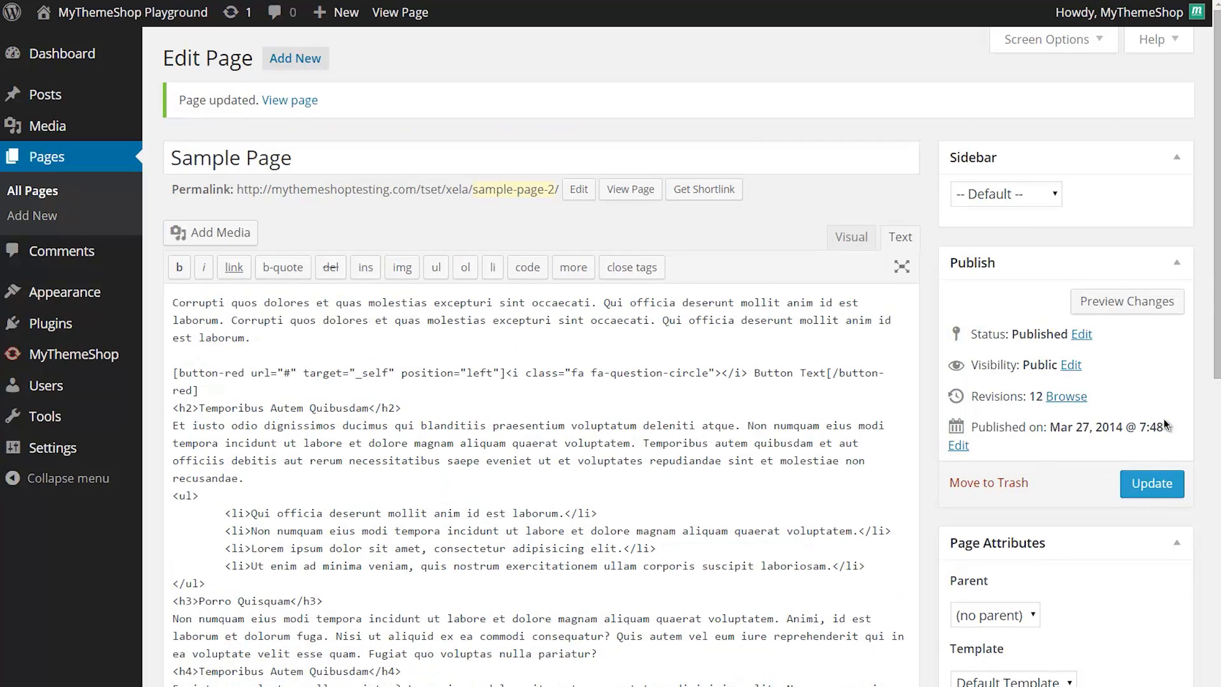
pyautogui.click(275, 102)
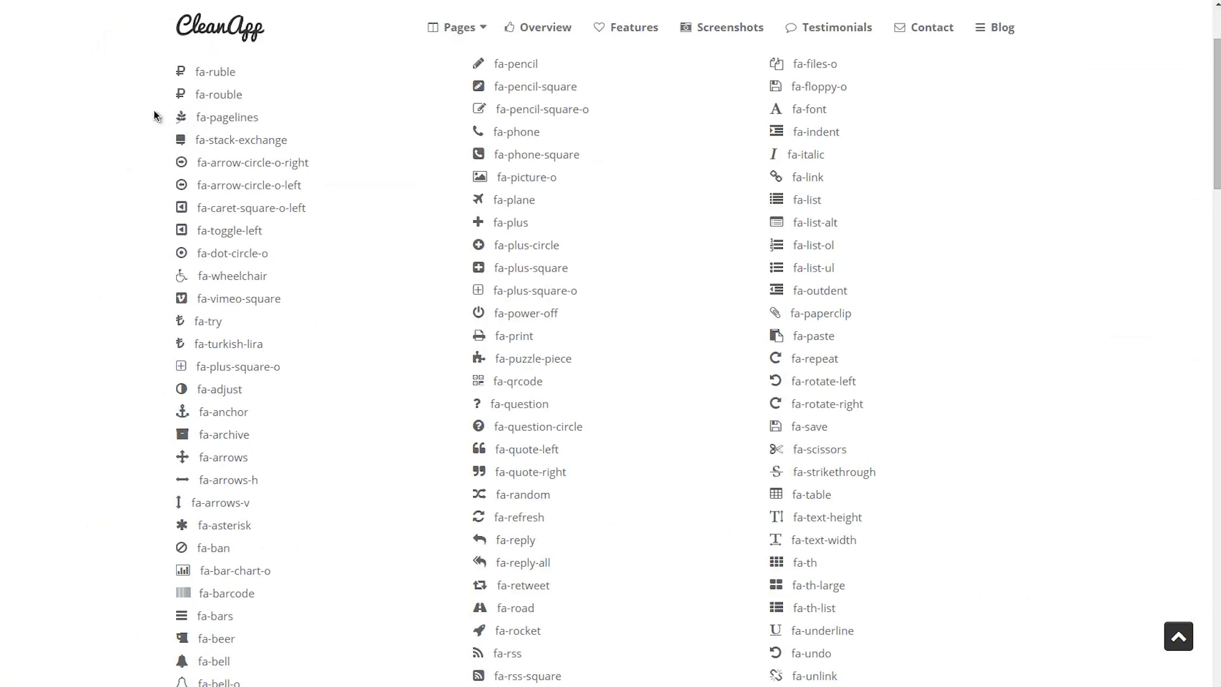
# Change the icon class from fa-question-circle to fa-rss-square and update Sample Page.
pyautogui.scroll(-7, 146, 140)
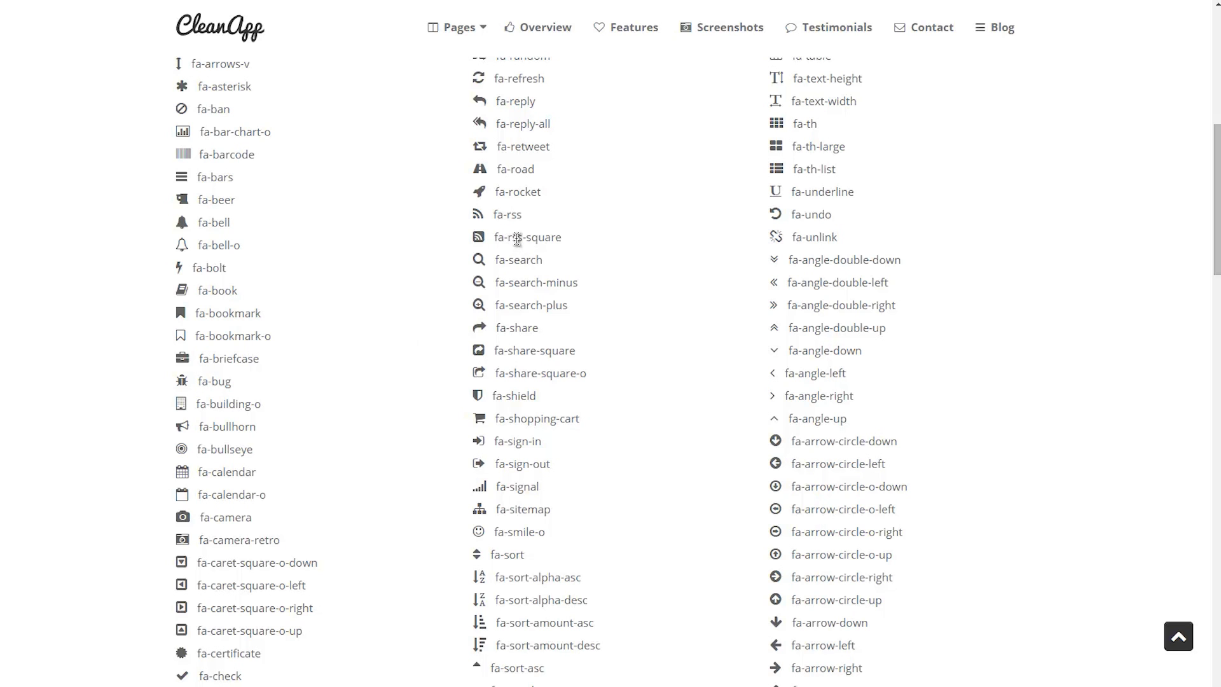
pyautogui.hotkey('ctrl', 'Tab')
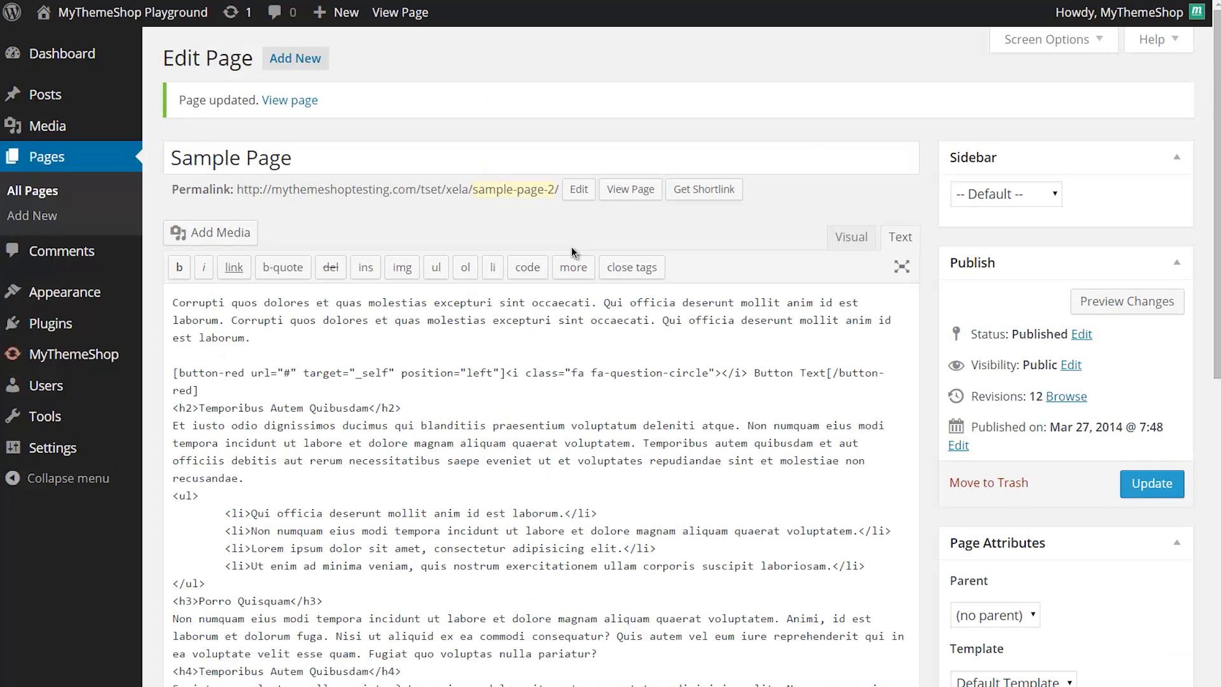
pyautogui.doubleClick(625, 369)
pyautogui.write('rss')
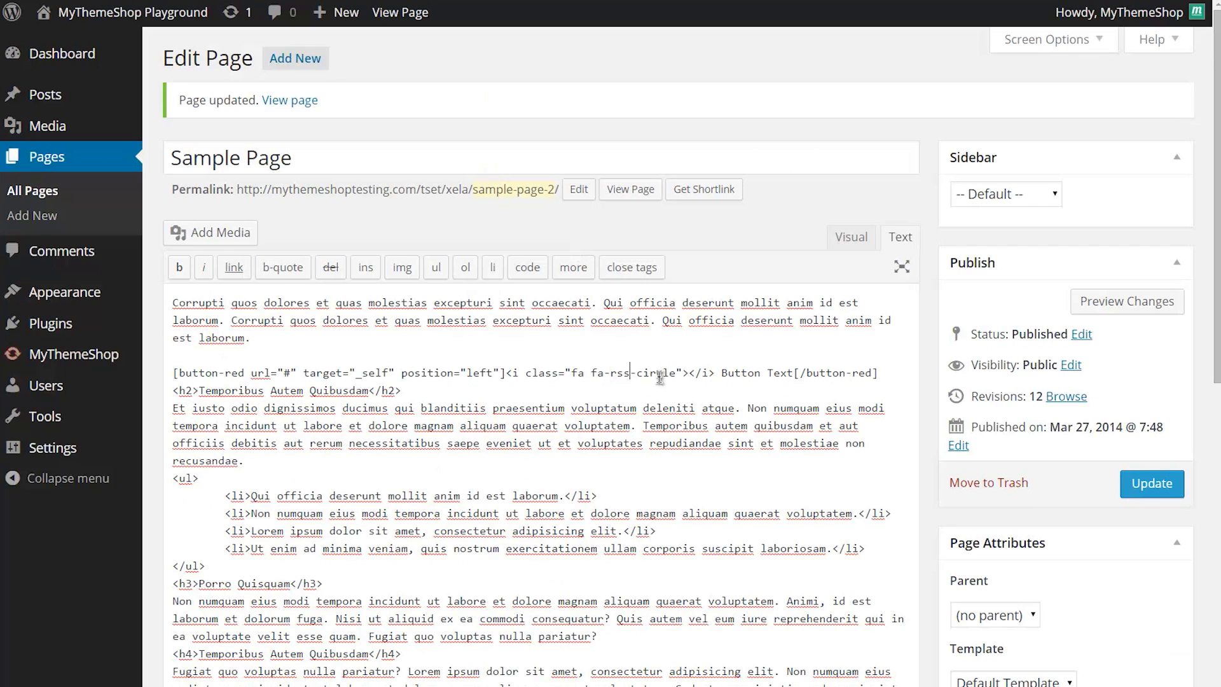
pyautogui.doubleClick(655, 373)
pyautogui.write('square')
pyautogui.click(1134, 495)
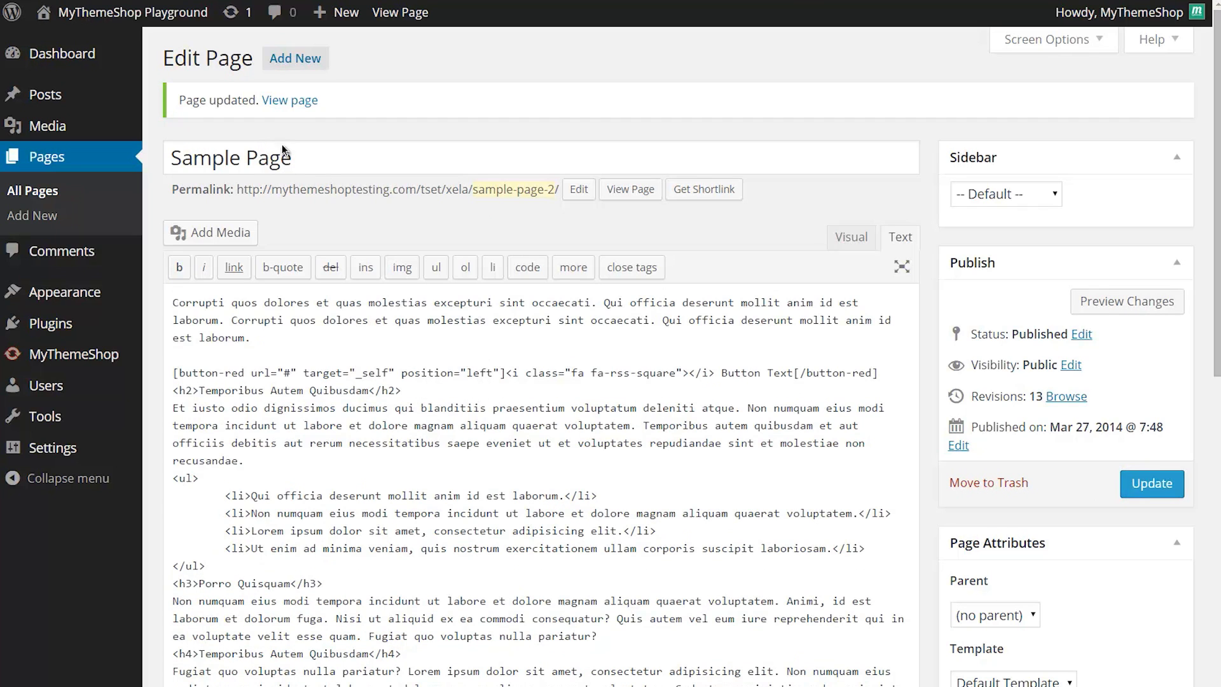
pyautogui.click(292, 104)
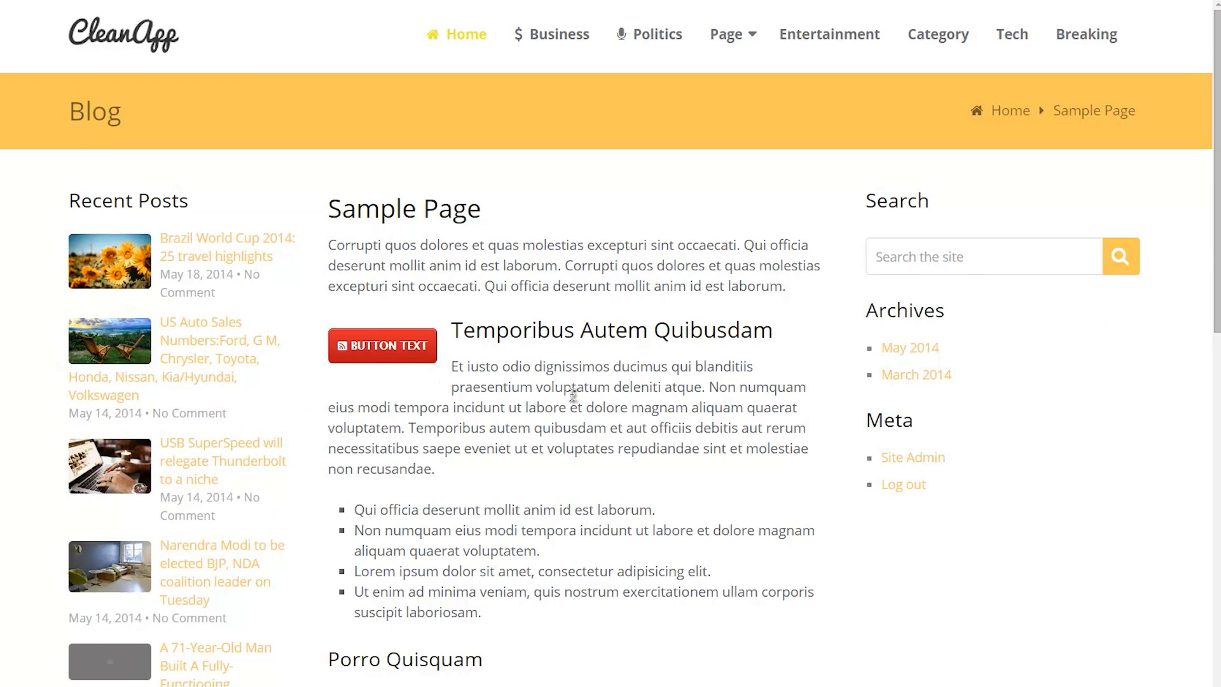
pyautogui.hotkey('alt', 'Tab')
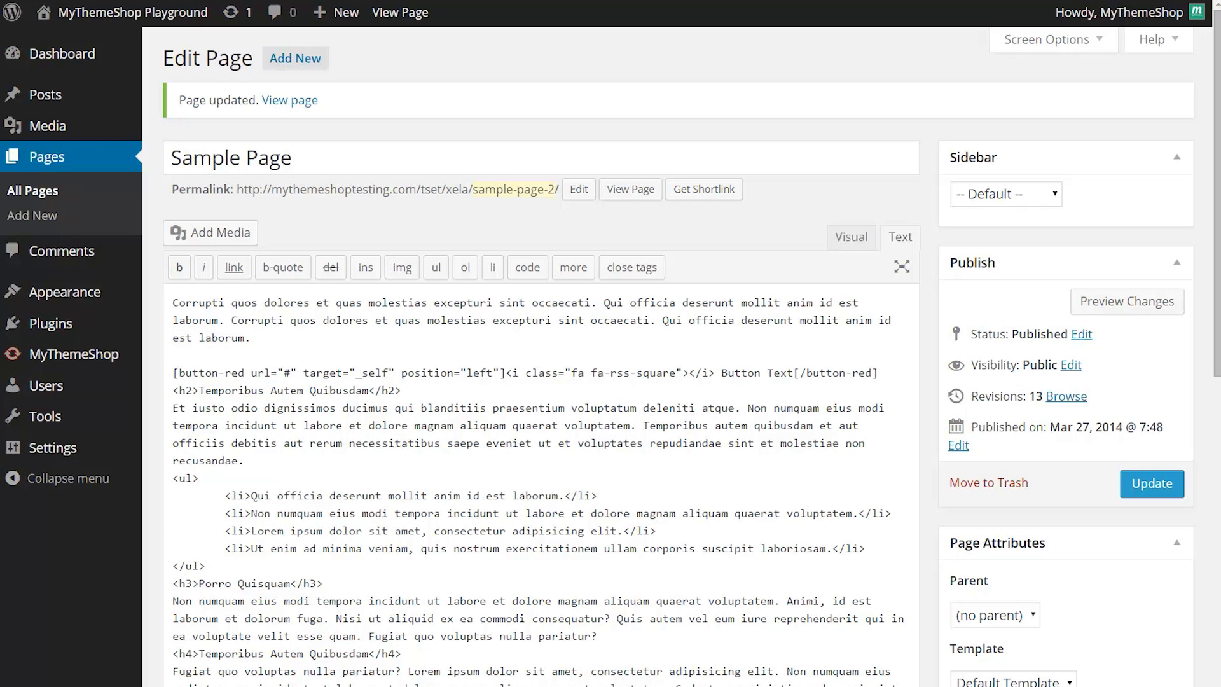
pyautogui.click(851, 236)
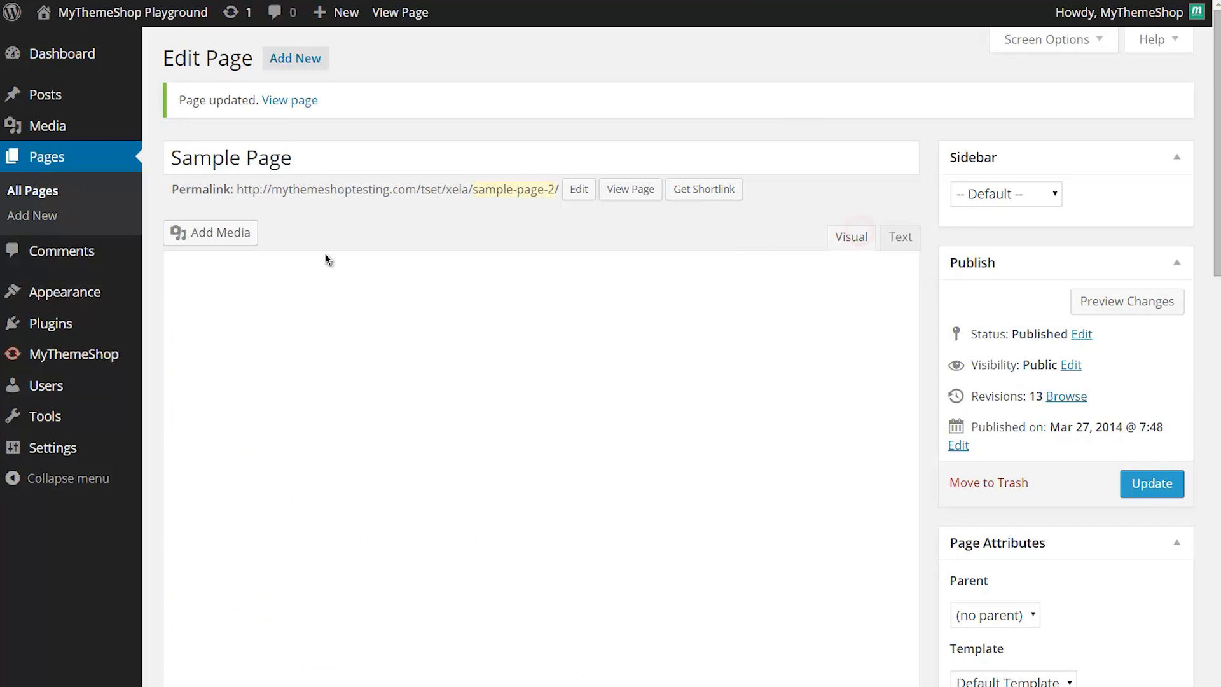
pyautogui.click(886, 236)
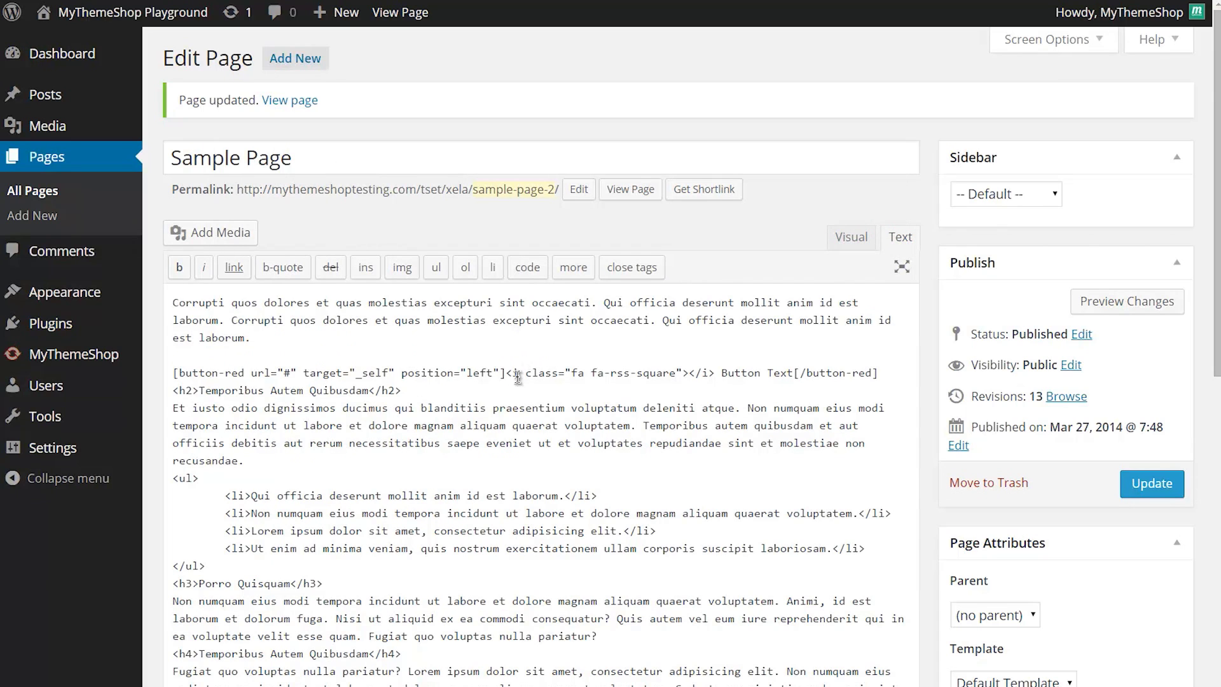